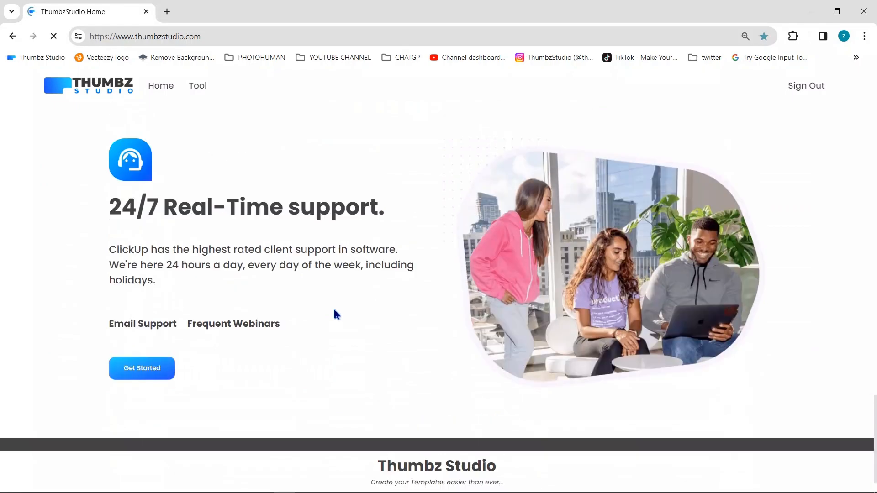
Step: Go to the thumbnail Tool page and load the "Retro Music Top 20 Songs" template into the editor
scroll(303, 298, "up", 5)
left_click(198, 87)
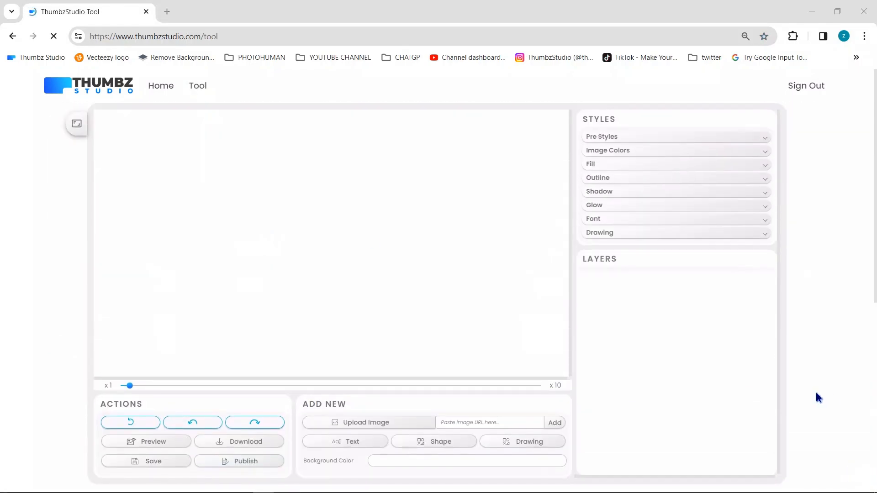
scroll(278, 397, "down", 4)
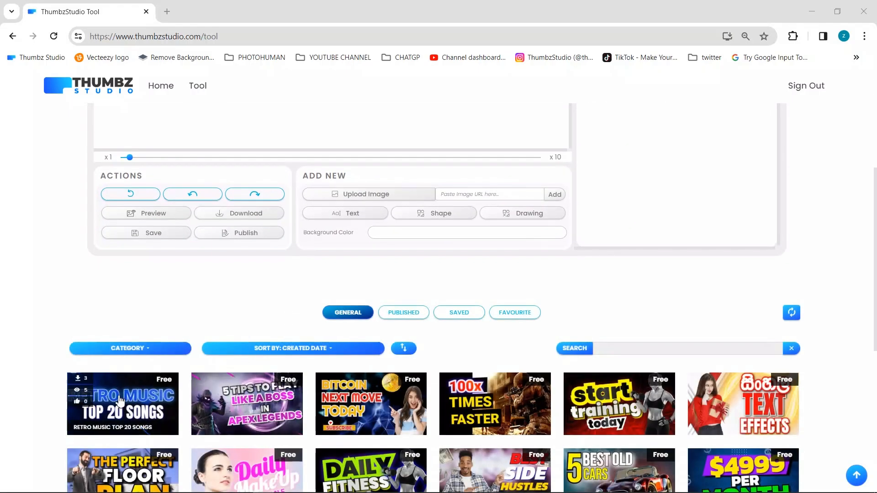
left_click(128, 396)
left_click(751, 390)
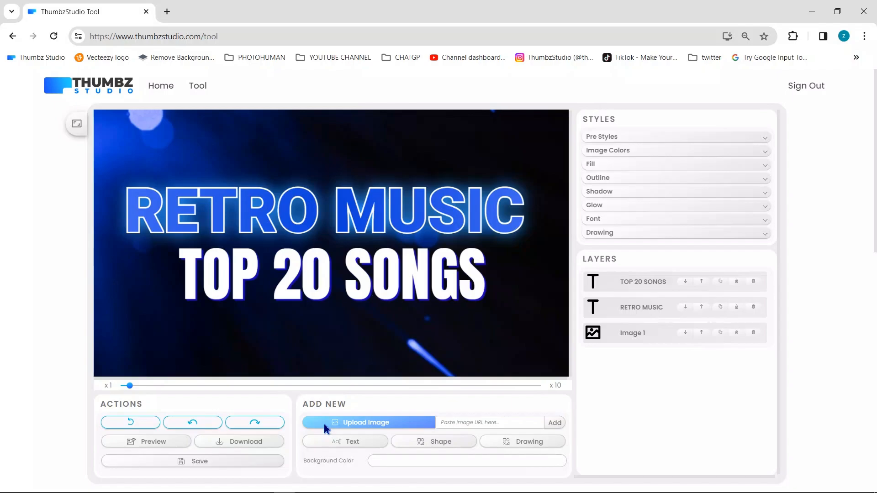
Step: Upload the pngegg image from the png\tree folder on the Desktop
left_click(346, 426)
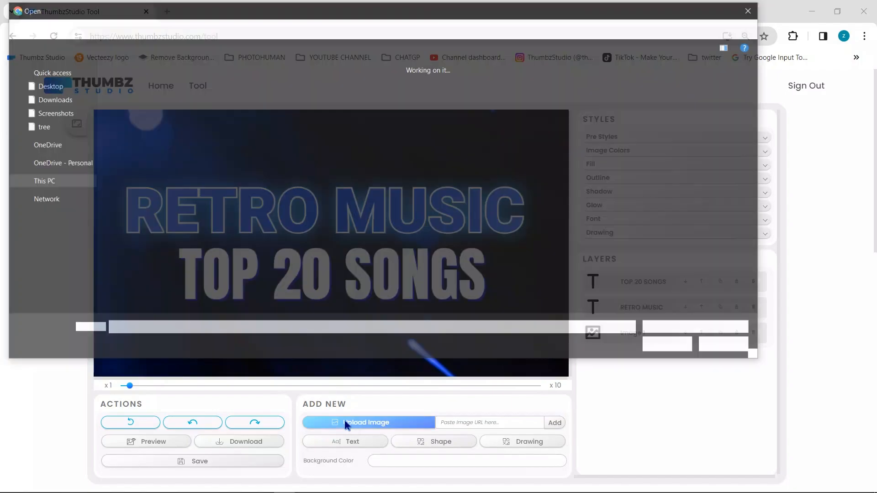
left_click(79, 208)
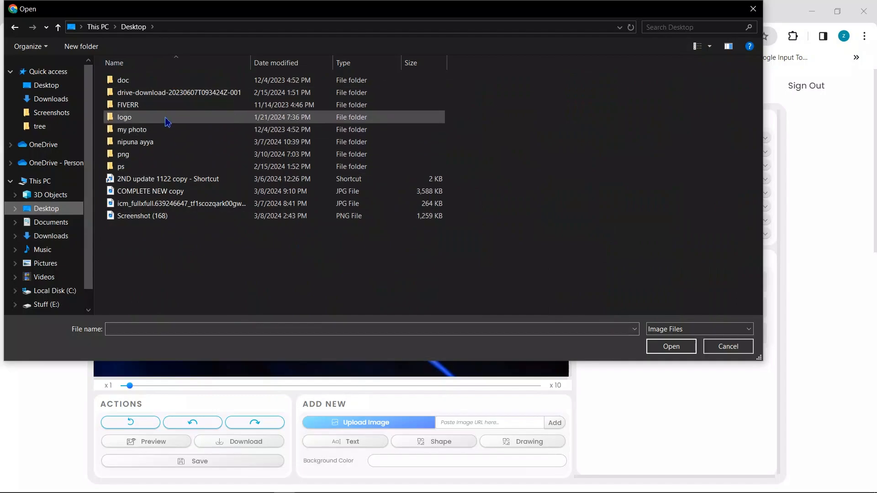
double_click(161, 158)
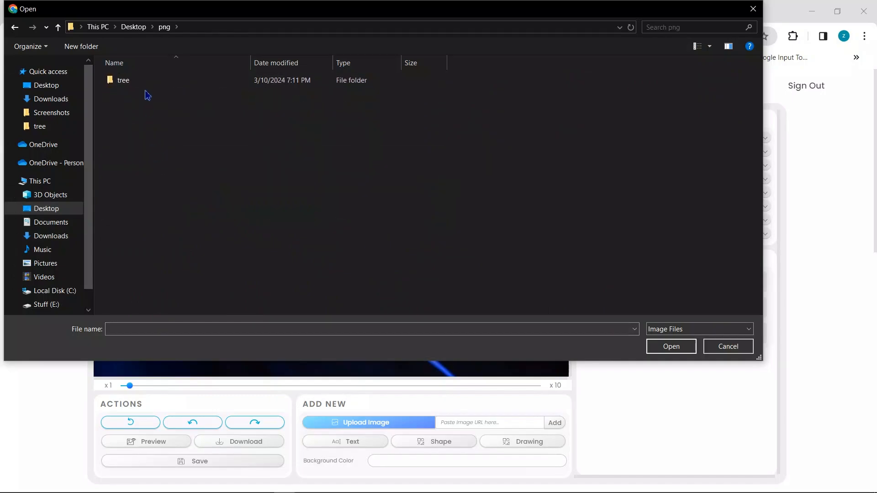
double_click(147, 85)
double_click(133, 171)
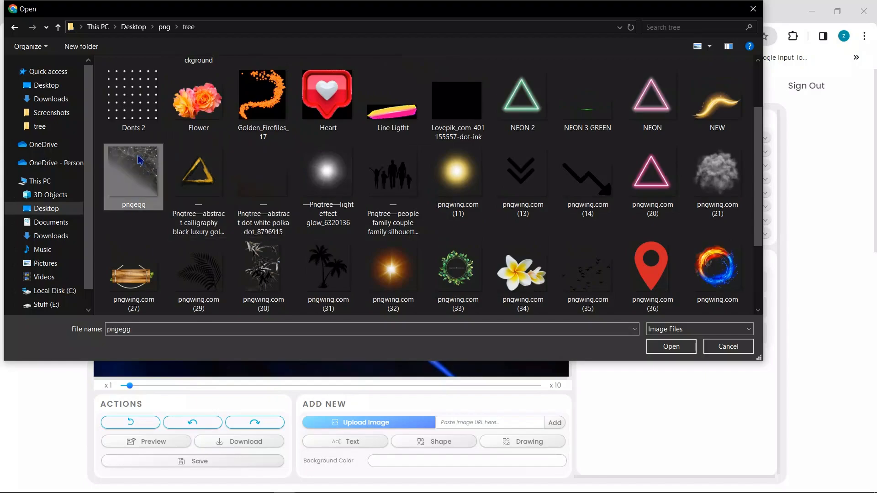
Step: Enlarge the uploaded network-pattern image to cover the whole canvas and move its layer below both text layers
left_click_drag(398, 274, 208, 140)
left_click_drag(130, 386, 101, 386)
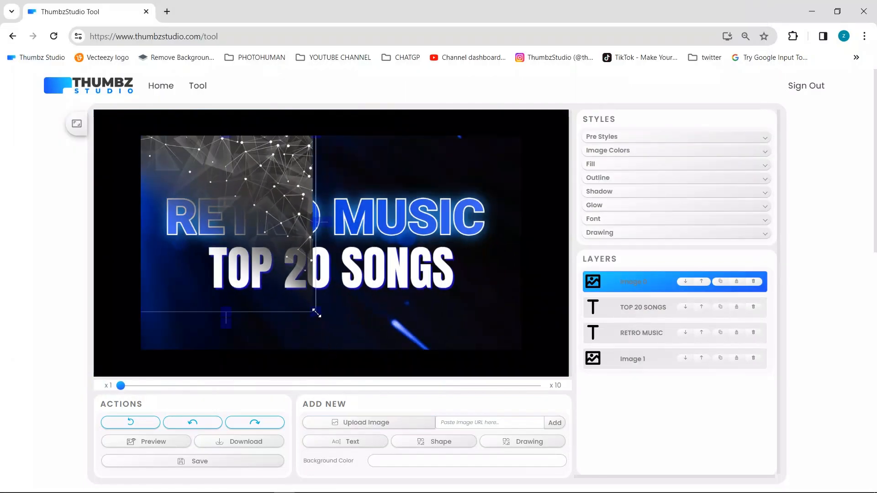
left_click_drag(316, 314, 557, 492)
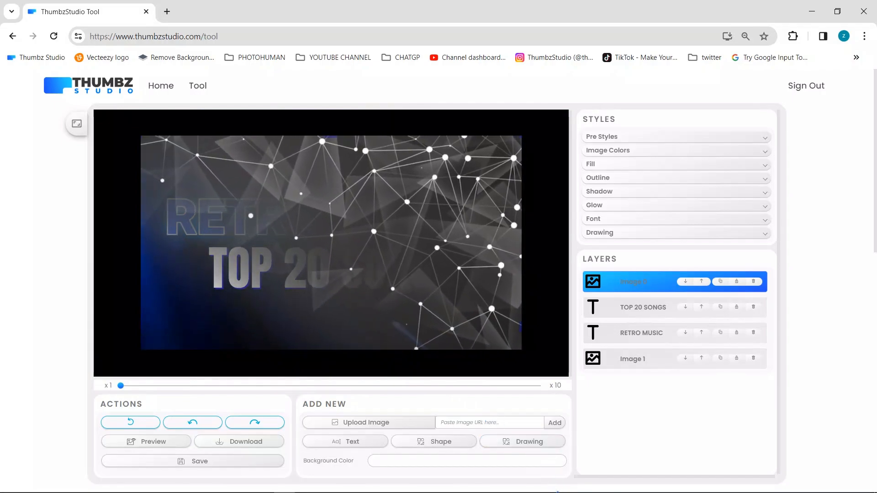
left_click_drag(636, 283, 635, 340)
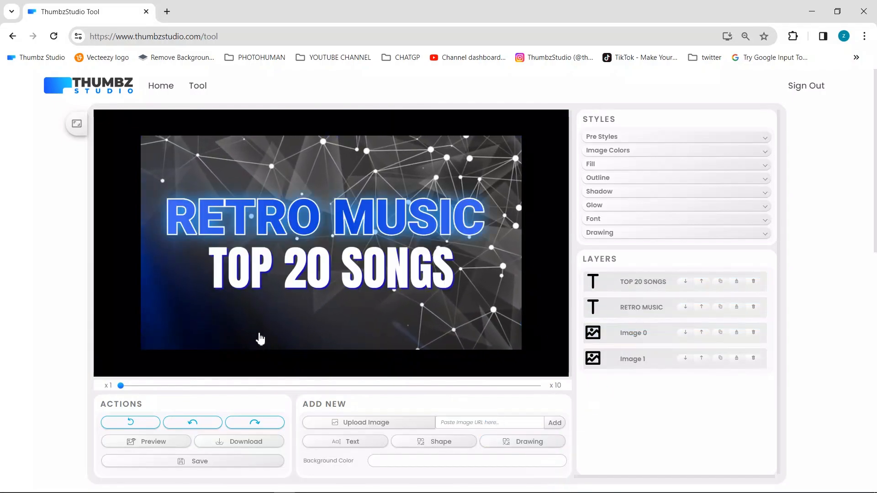
Step: Try a yellow (#fffe00) blend color on the network-pattern image
left_click(157, 343)
left_click(662, 152)
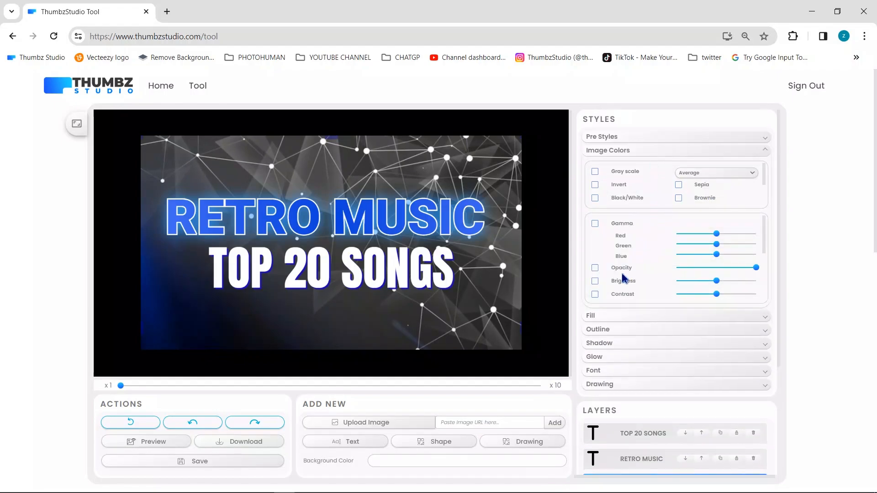
scroll(617, 276, "down", 2)
left_click(596, 267)
left_click(685, 268)
left_click_drag(725, 303, 776, 260)
left_click(729, 415)
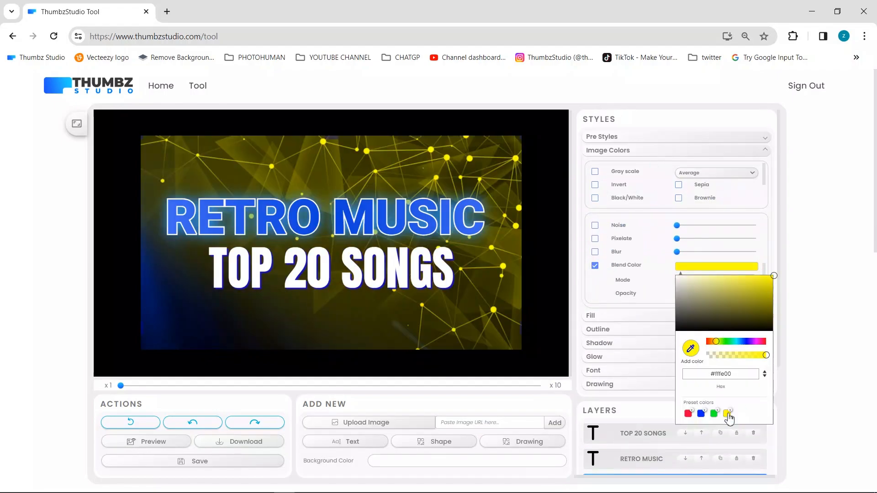
left_click(595, 265)
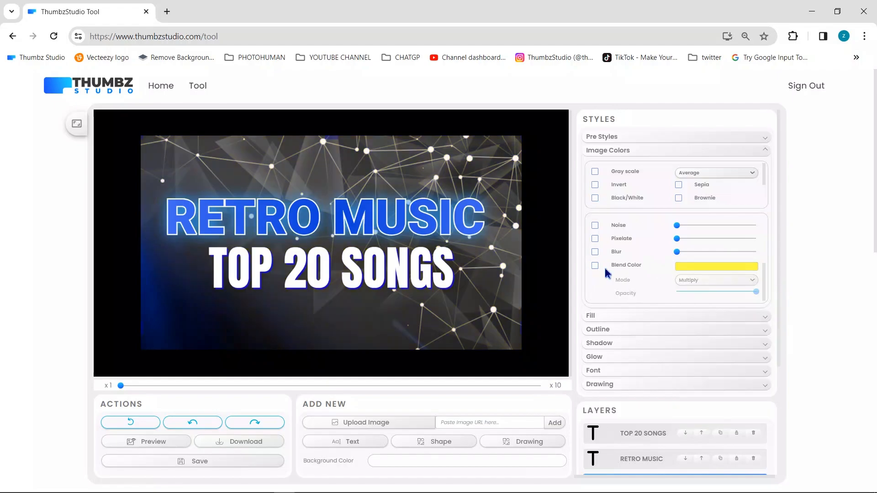
scroll(603, 275, "up", 2)
left_click(595, 269)
left_click_drag(717, 269, 675, 273)
Step: Turn on Blend Color for the network-pattern image and set it to red (#ff0000)
scroll(602, 276, "down", 2)
left_click(594, 266)
left_click(717, 266)
left_click(727, 343)
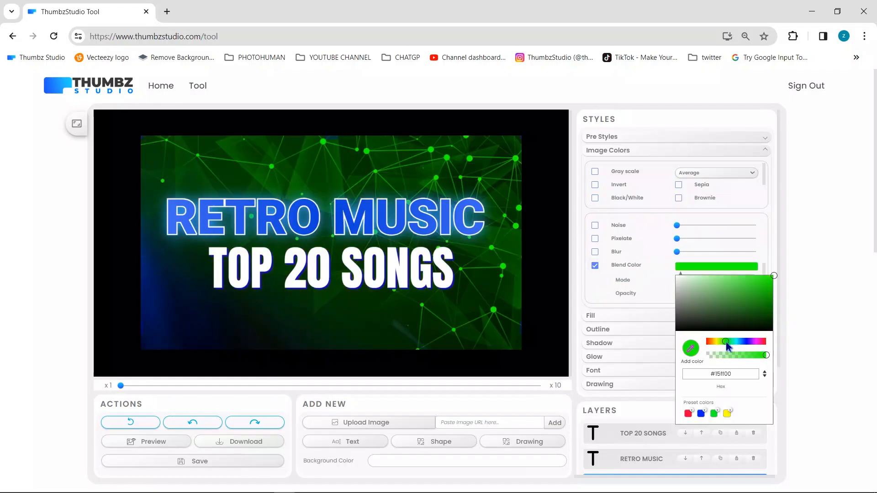
left_click_drag(727, 347, 605, 337)
left_click(153, 346)
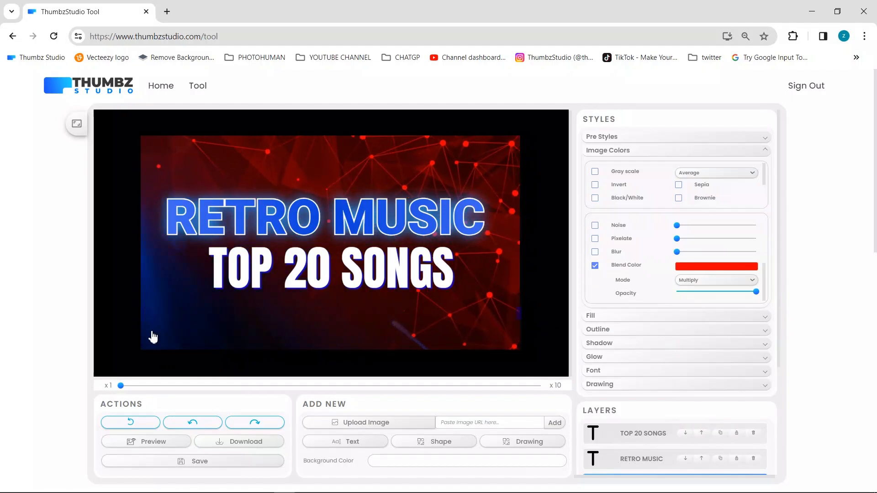
Step: Turn on Blend Color for the template's background image, the lowest layer, and set it to yellow (#fffe00)
scroll(633, 421, "down", 1)
left_click(626, 452)
scroll(628, 448, "up", 1)
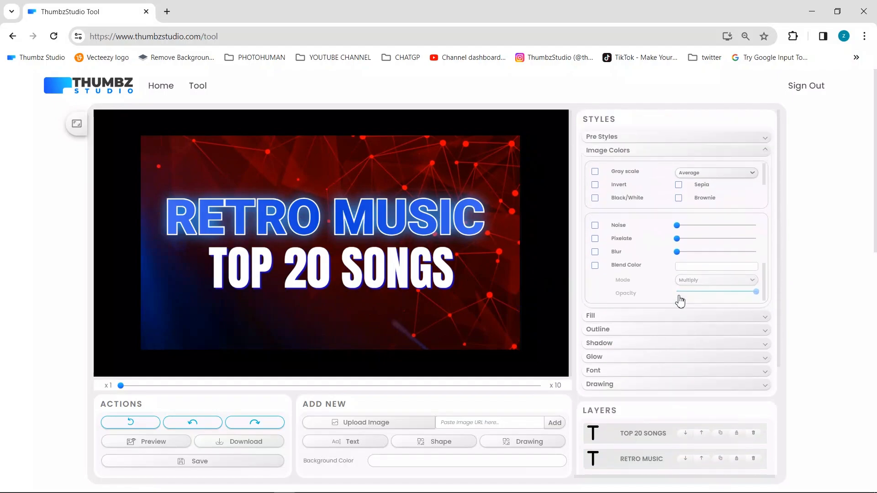
left_click(606, 317)
left_click(630, 150)
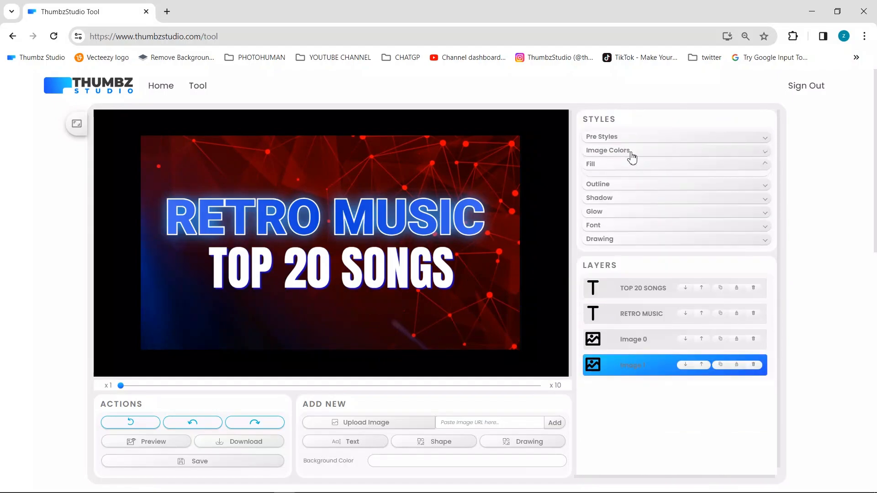
scroll(625, 254, "down", 1)
left_click(595, 208)
left_click(699, 210)
left_click_drag(679, 220, 791, 180)
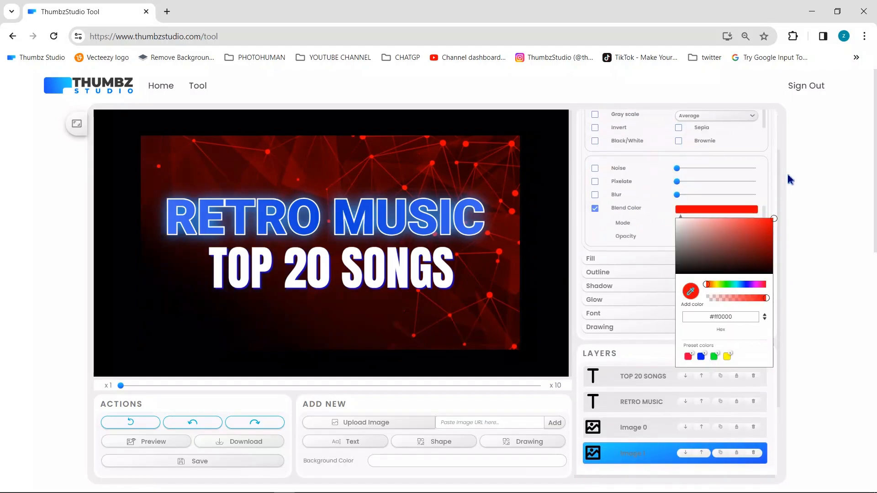
left_click(728, 357)
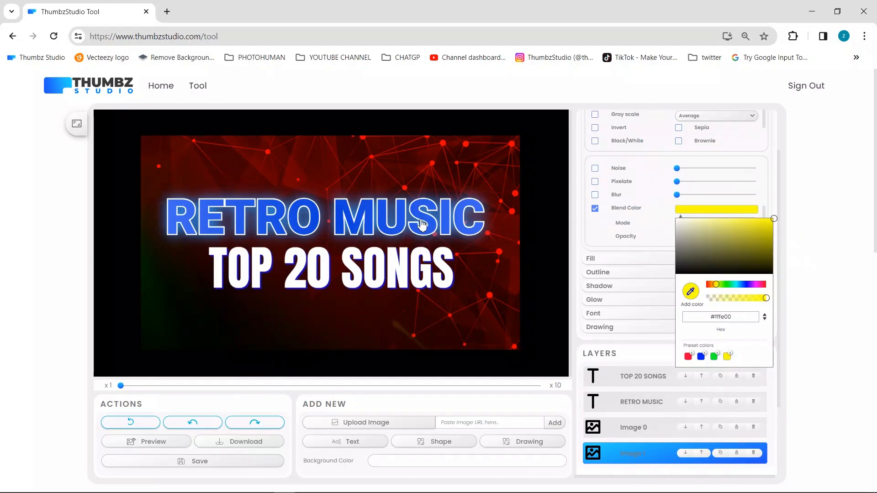
left_click(432, 307)
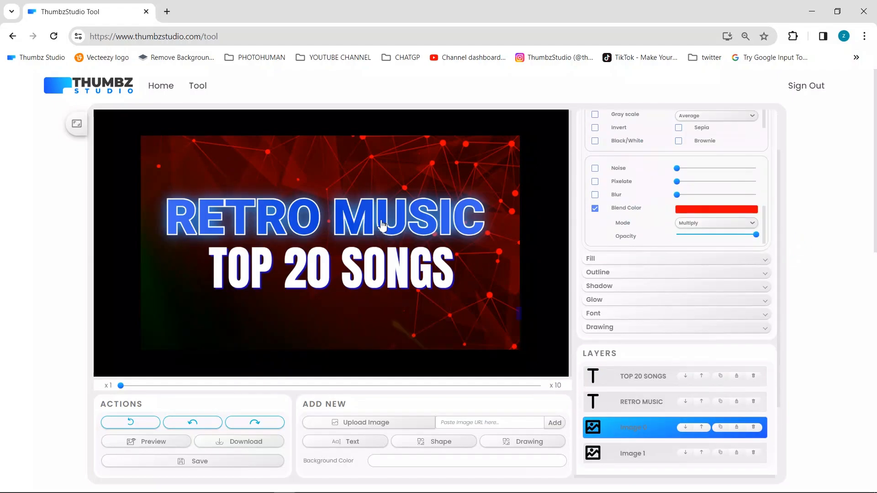
Step: Upload the yellow glow image and place it over the lower-left corner of the canvas
left_click(368, 421)
double_click(457, 258)
left_click_drag(462, 305, 168, 339)
left_click_drag(237, 246, 145, 383)
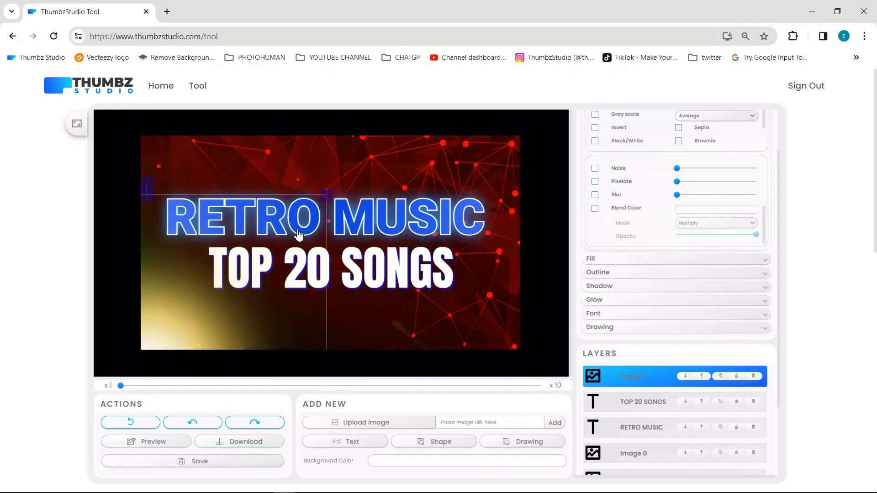
Step: Enlarge the yellow glow image and move its layer directly below the network-pattern image
left_click_drag(324, 197, 151, 324)
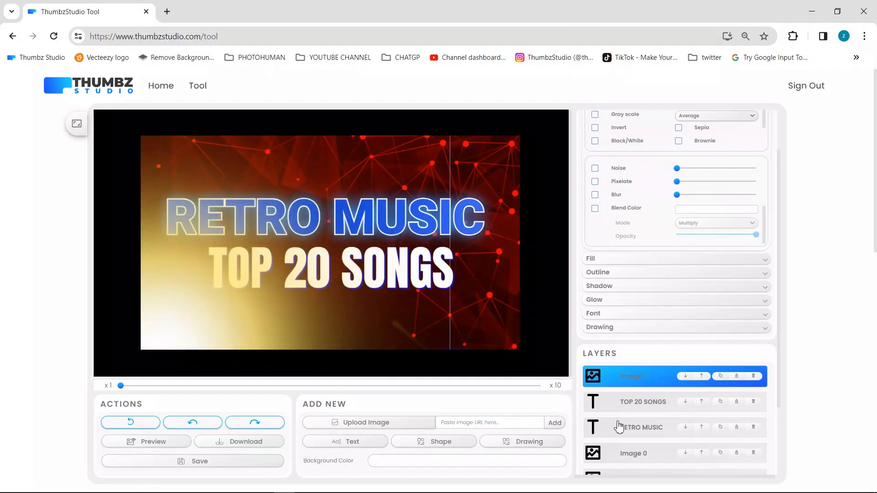
left_click_drag(644, 378, 646, 438)
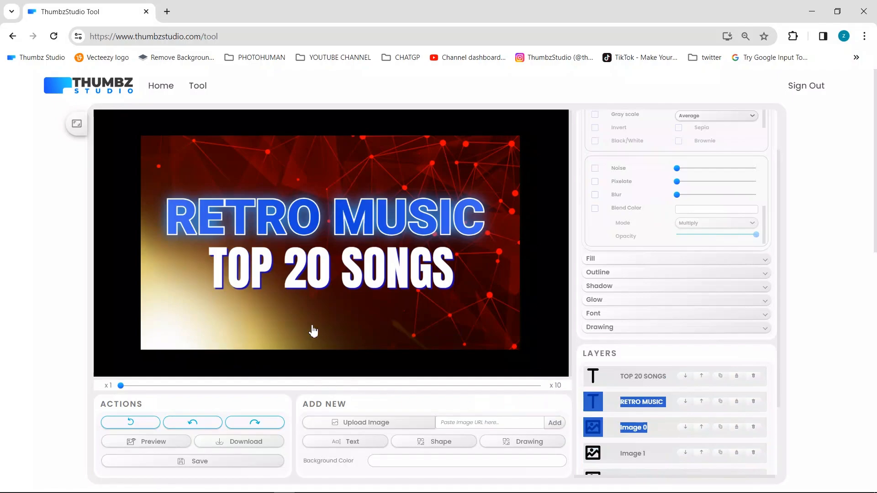
Step: Try other blend colors on the network-pattern image, including pale yellow (#ffff92) and muted red (#974646), and return it to bright red
left_click(713, 210)
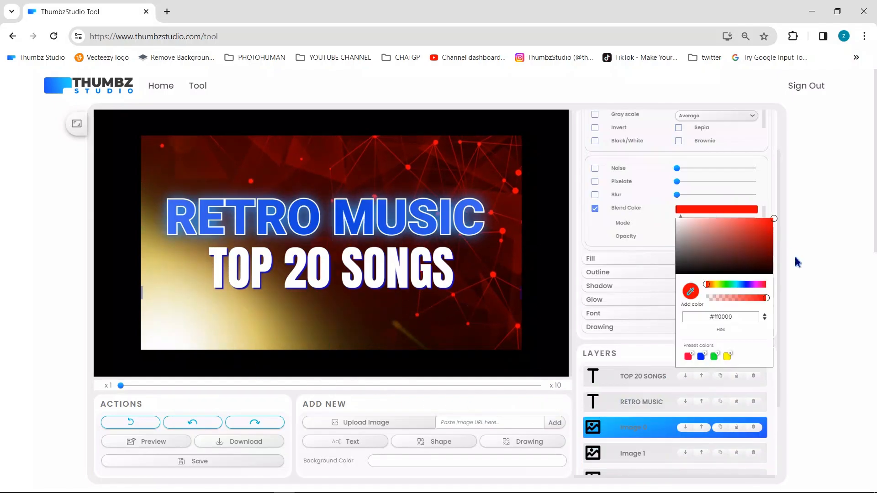
left_click(728, 357)
left_click_drag(743, 251, 720, 201)
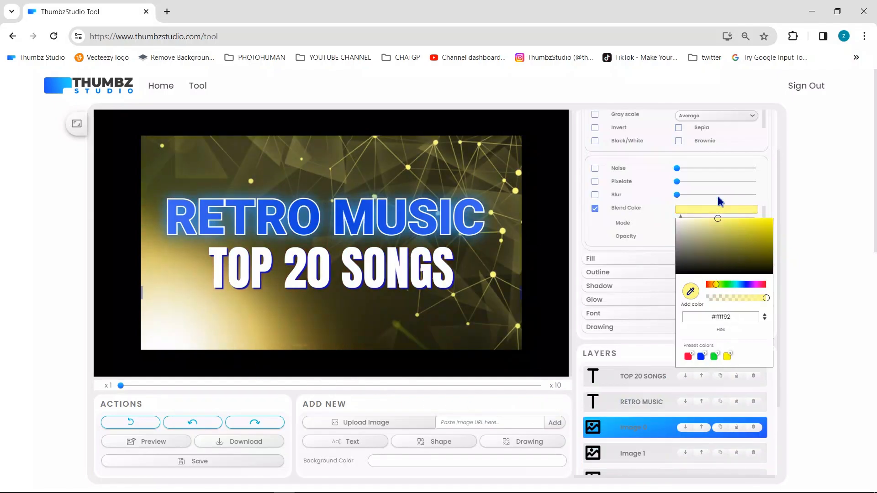
mouse_move(716, 285)
left_mouse_down()
mouse_move(759, 285)
mouse_move(707, 286)
left_mouse_up()
left_click_drag(729, 243, 805, 202)
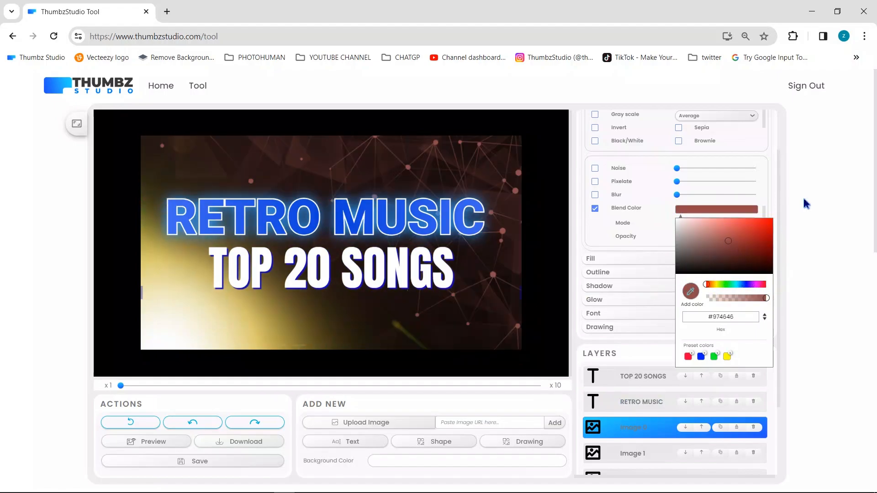
left_click(804, 201)
Step: Remove the first stop from the "RETRO MUSIC" text's gradient fill and recolor the remaining stop red
left_click(411, 217)
left_click(621, 259)
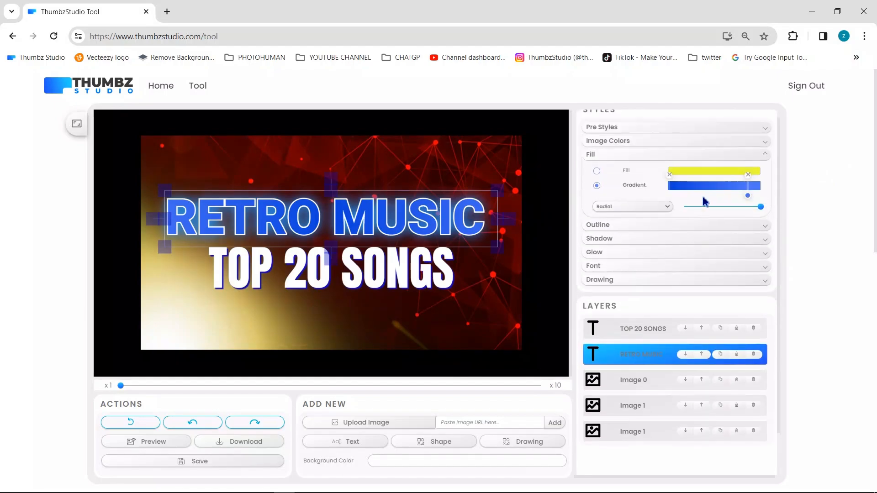
left_click(670, 175)
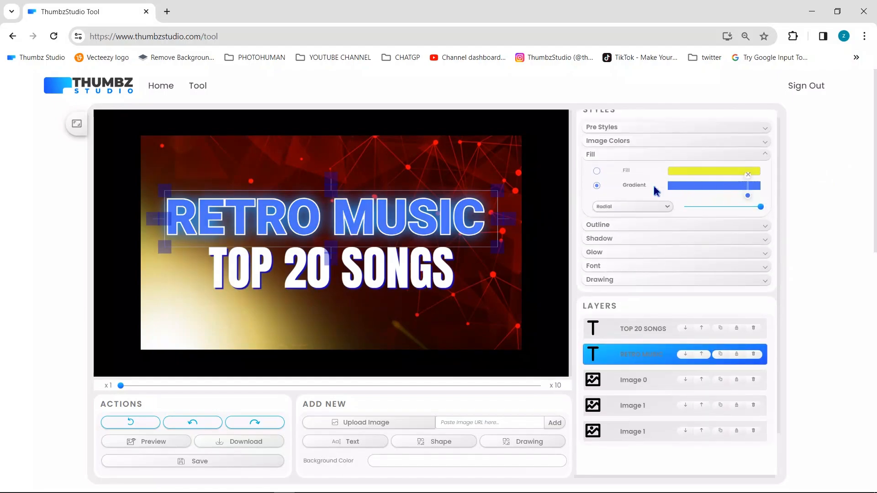
left_click(748, 196)
left_click_drag(769, 227, 848, 204)
left_click_drag(829, 274, 856, 275)
left_click(844, 191)
Step: Add a white stop at the start of the "RETRO MUSIC" gradient
left_click(675, 191)
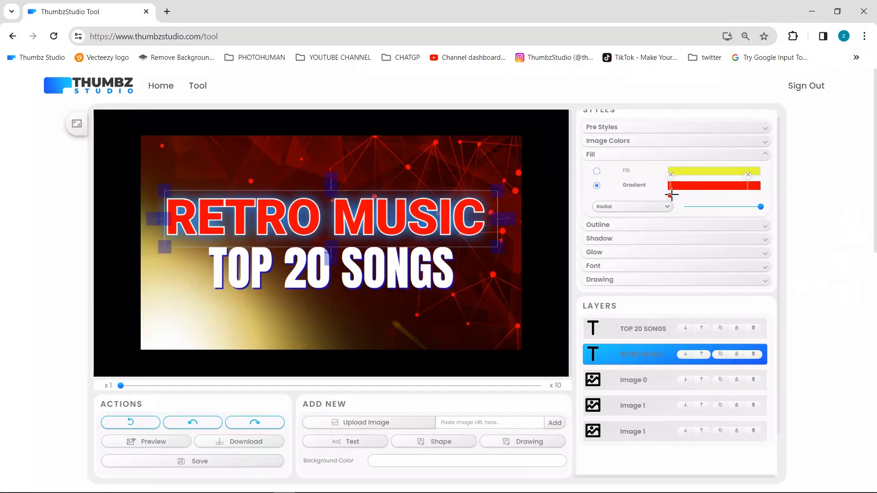
left_click(670, 196)
left_click(814, 188)
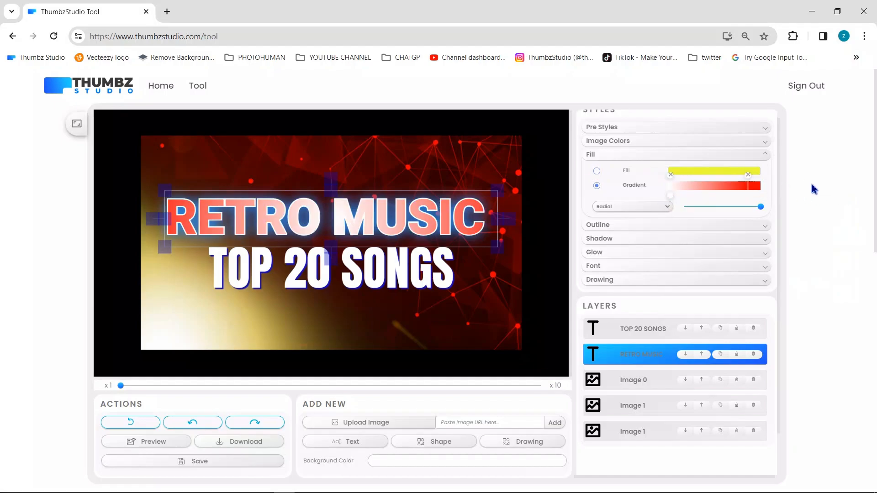
Step: Reduce the radial gradient's spread to its minimum and move its red stop to about the middle
left_click_drag(698, 208, 606, 205)
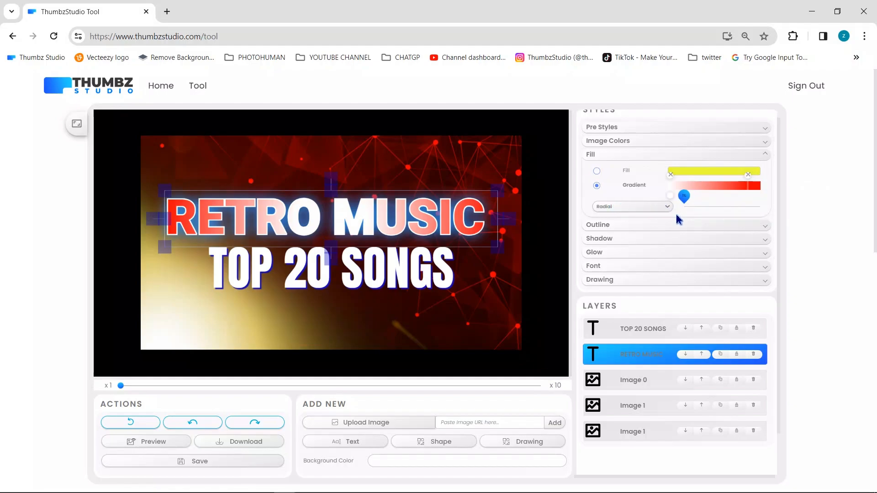
left_click_drag(747, 187, 719, 188)
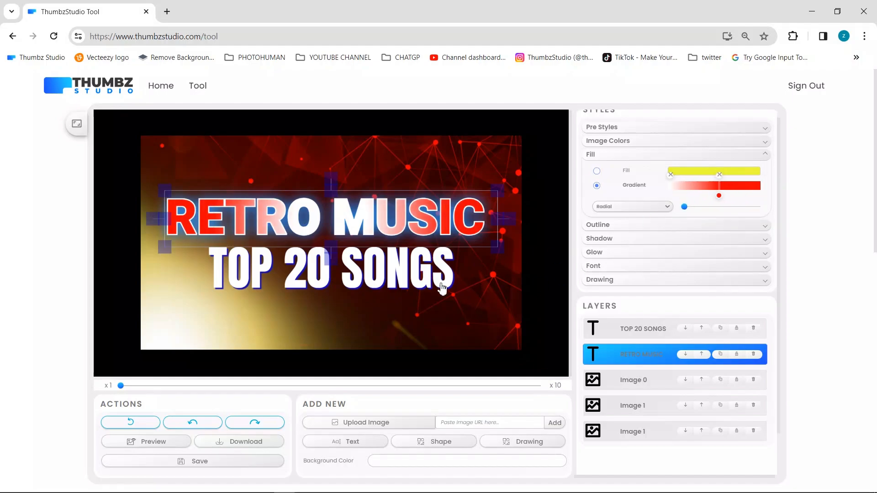
Step: Apply a white-grey gradient preset style to the "TOP 20 SONGS" text and enable its black outline stroke
left_click(401, 269)
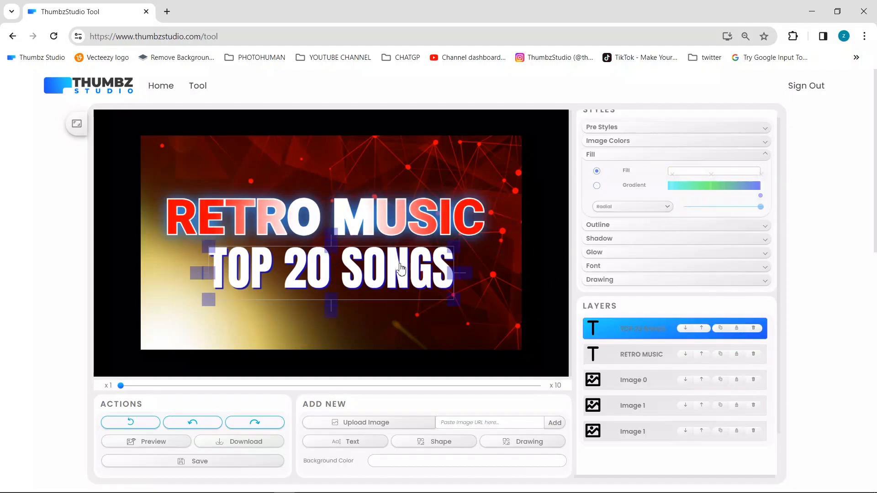
left_click(626, 129)
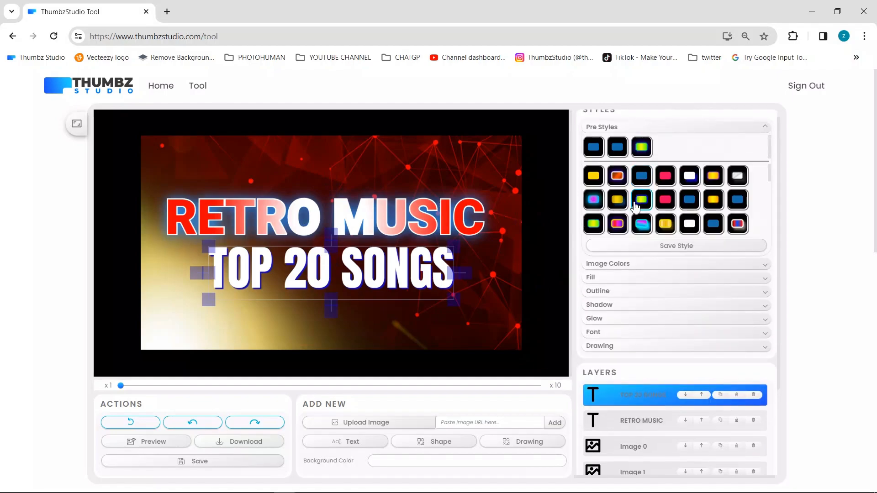
left_click(594, 201)
left_click(600, 292)
left_click(671, 185)
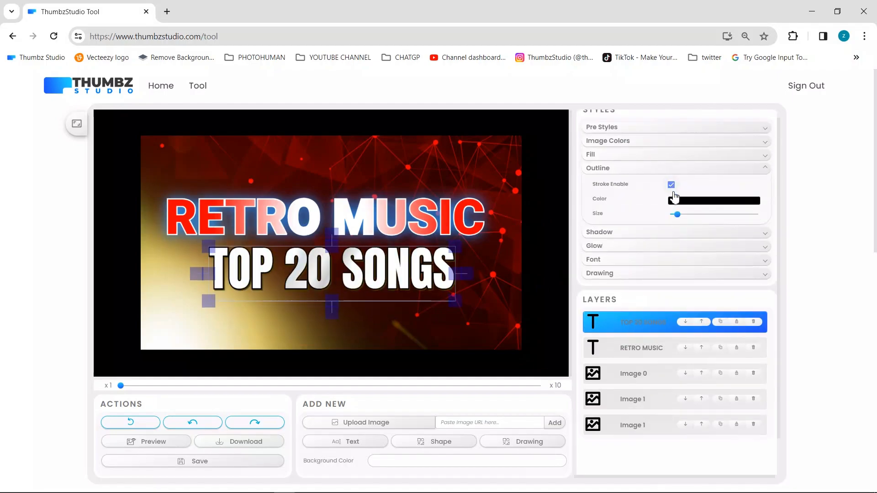
Step: Thicken the "TOP 20 SONGS" outline slightly and set its shadow to black with a larger feather
left_click(680, 214)
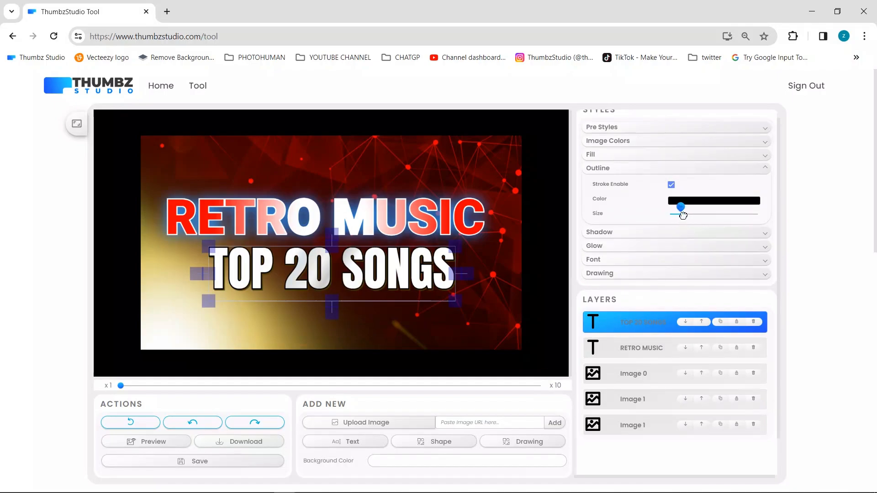
left_click(664, 233)
left_click(683, 213)
left_click_drag(681, 256, 651, 300)
left_click(638, 215)
left_click_drag(670, 229, 686, 246)
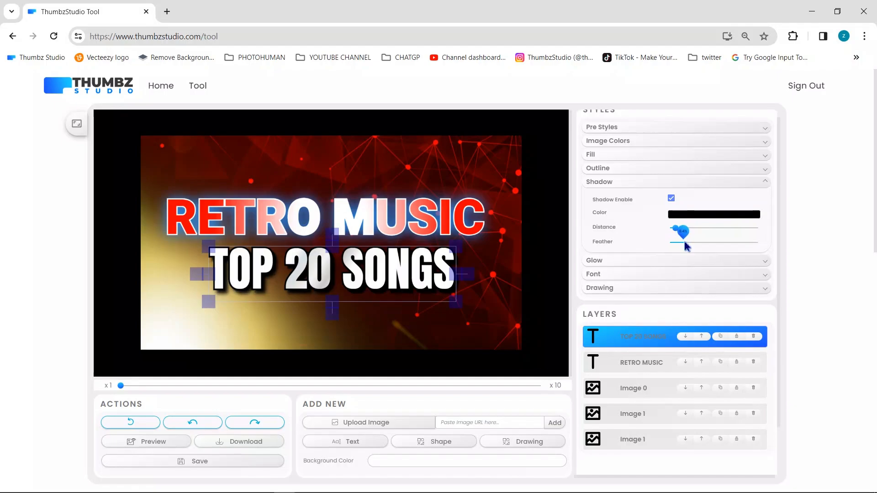
Step: Try yellow, then dark red #340000, as the shadow color of the "RETRO MUSIC" text
left_click(459, 228)
left_click(692, 214)
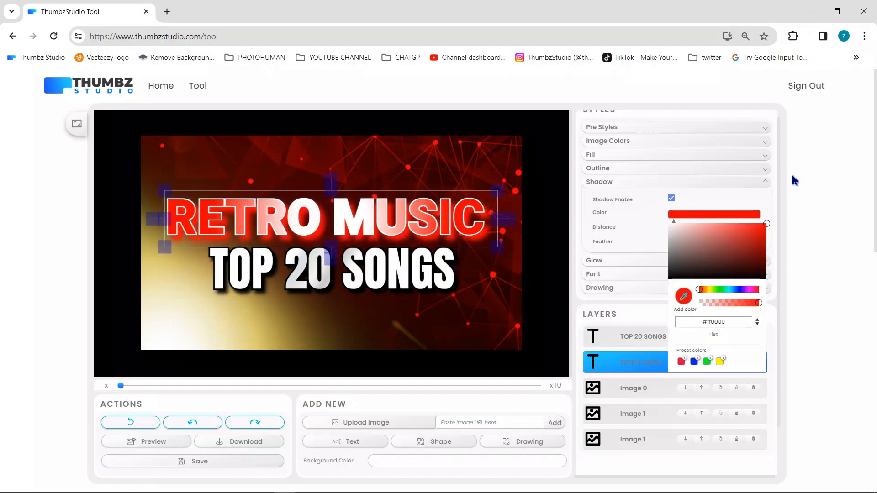
left_click(721, 362)
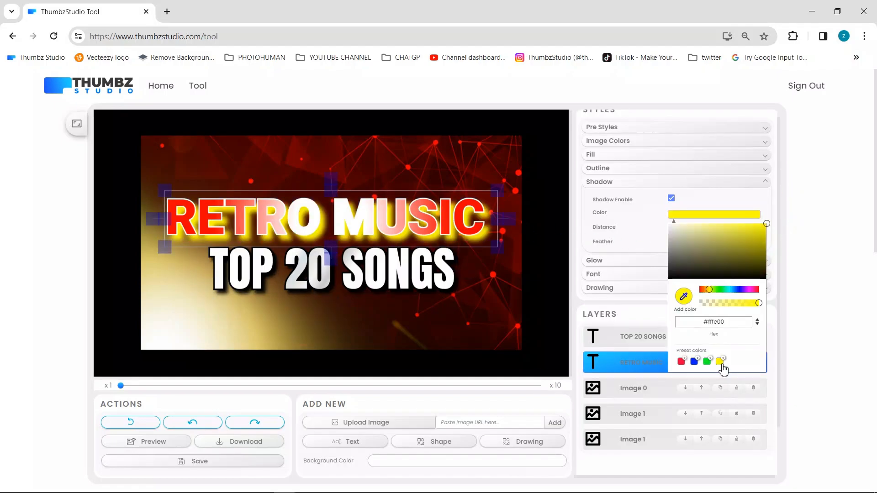
mouse_move(761, 257)
left_mouse_down()
mouse_move(766, 278)
mouse_move(768, 266)
left_mouse_up()
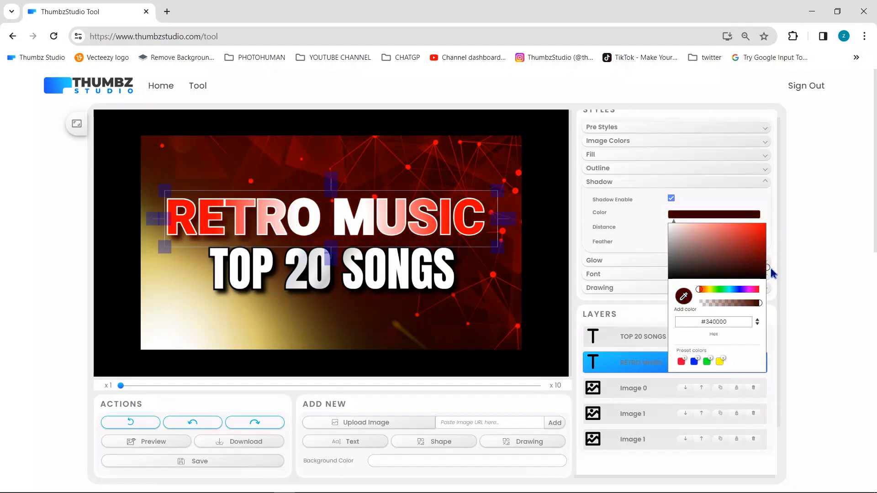
left_click(811, 223)
Step: Recolor the "RETRO MUSIC" outline dark red and increase its size slightly
left_click(646, 174)
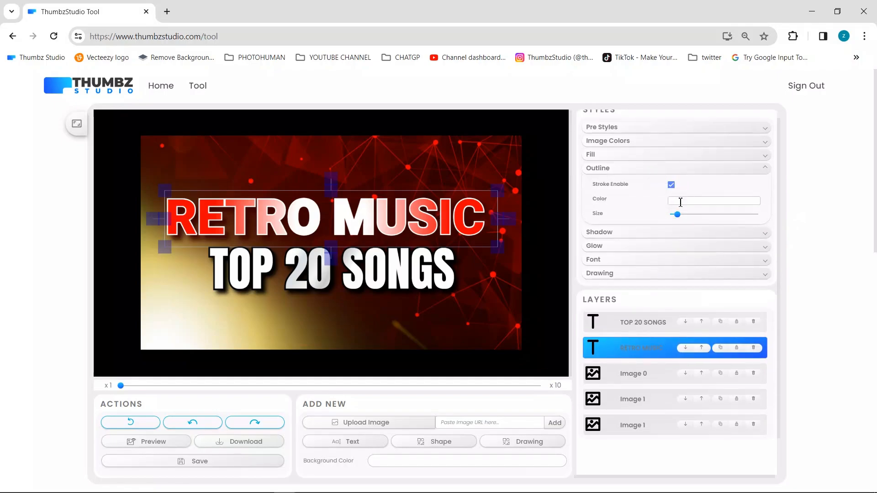
left_click(684, 201)
mouse_move(690, 228)
left_mouse_down()
mouse_move(771, 199)
mouse_move(795, 272)
mouse_move(805, 258)
left_mouse_up()
left_click(821, 236)
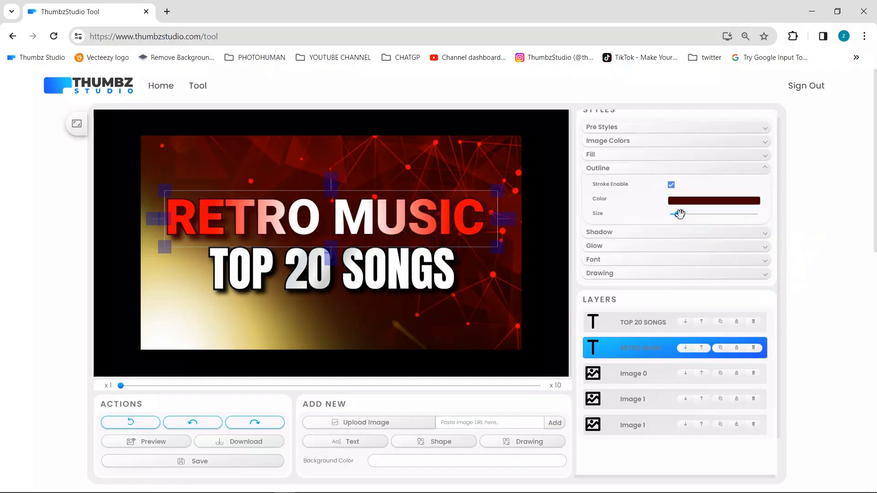
left_click_drag(680, 214, 689, 222)
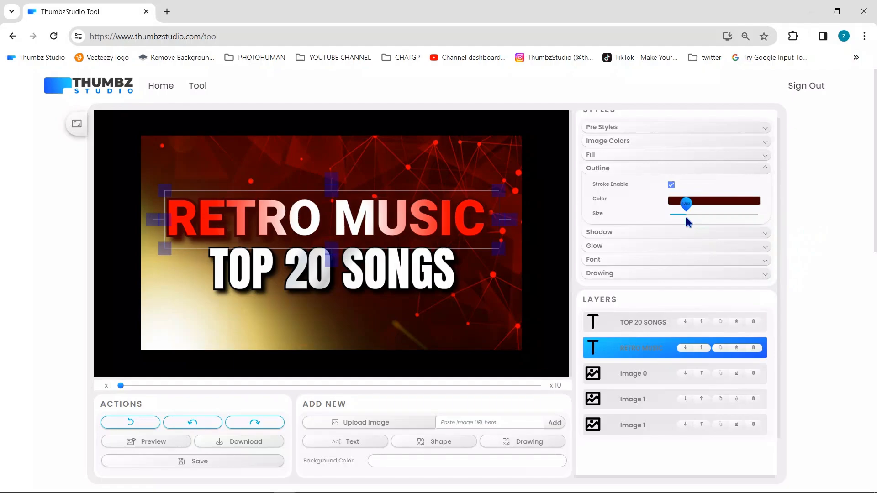
Step: Set the "RETRO MUSIC" text's shadow color to black
left_click(591, 233)
left_click(713, 214)
left_click(804, 284)
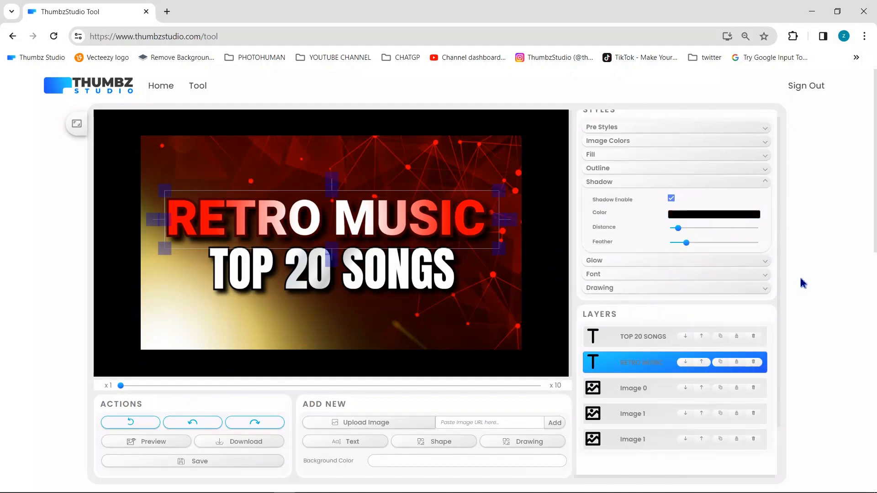
Step: Change the "RETRO MUSIC" text's font family to Fredoka One
left_click(602, 276)
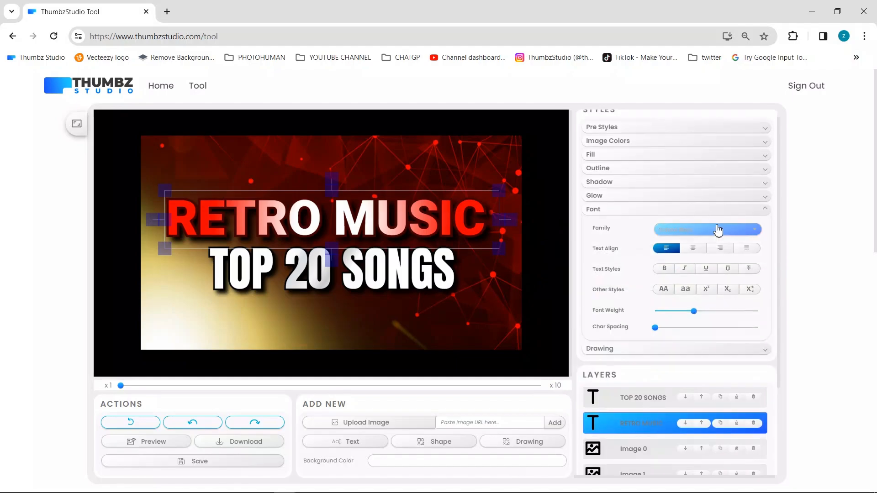
left_click(717, 230)
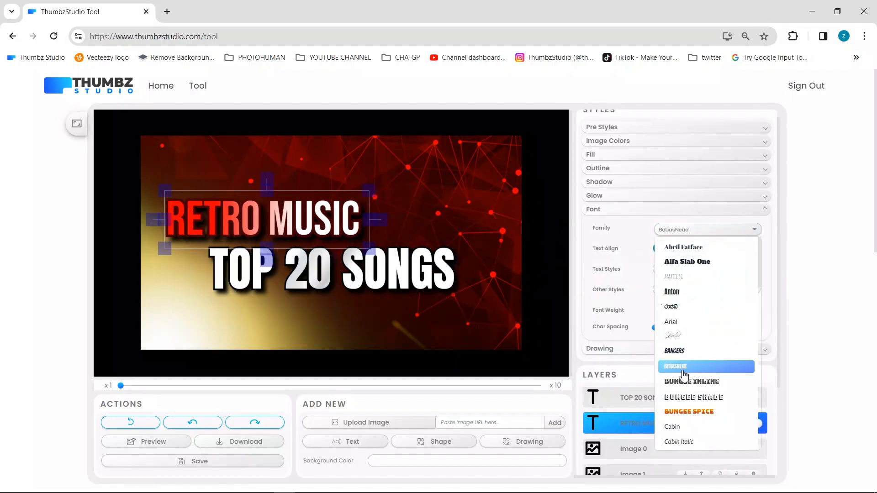
scroll(685, 347, "down", 4)
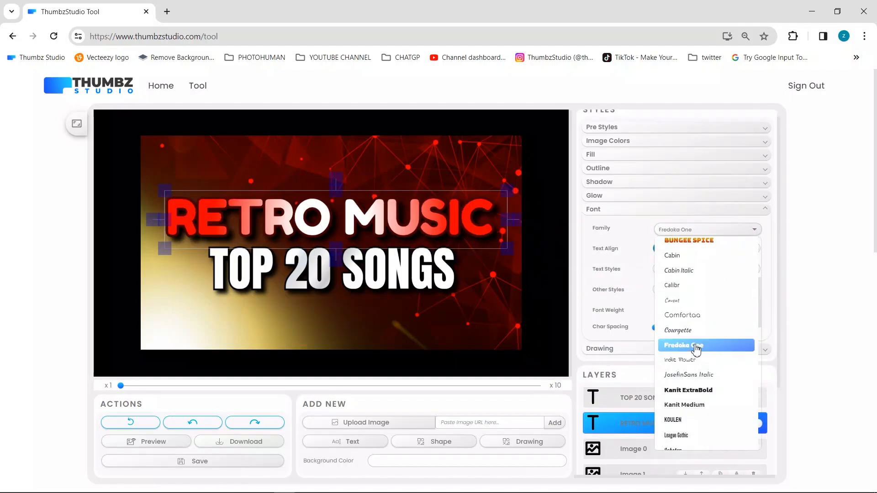
left_click(697, 350)
Step: Change the "TOP 20 SONGS" text's font to Fredoka One, comparing it with Kanit ExtraBold
left_click(438, 273)
left_click(670, 231)
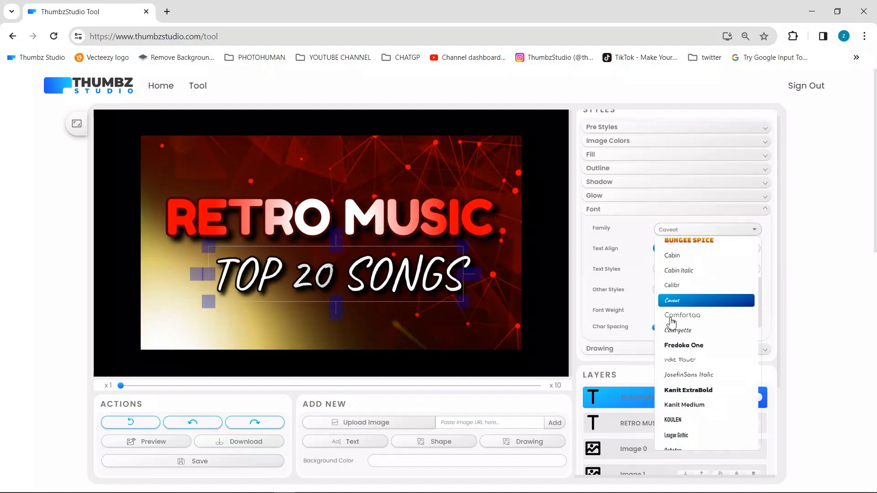
left_click(676, 347)
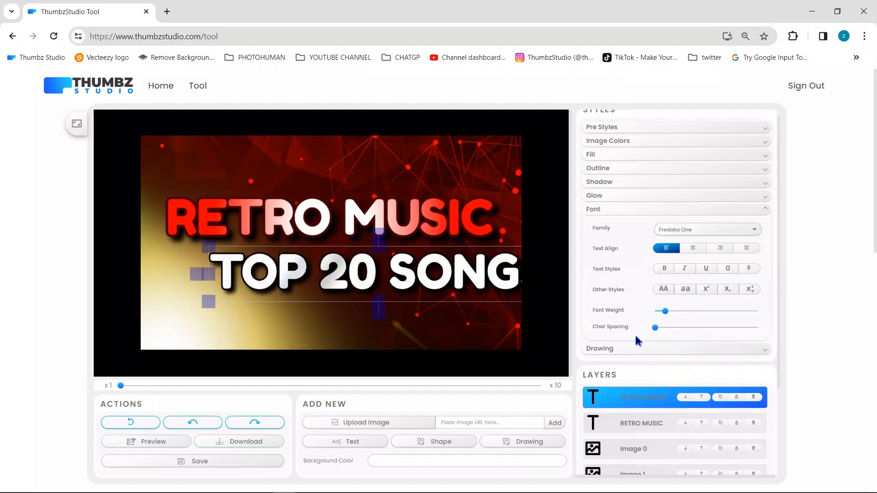
left_click(666, 231)
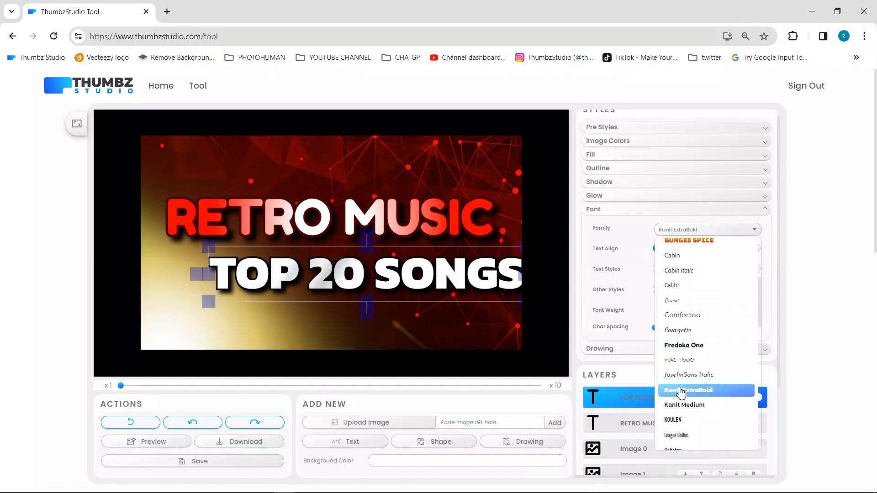
left_click(700, 230)
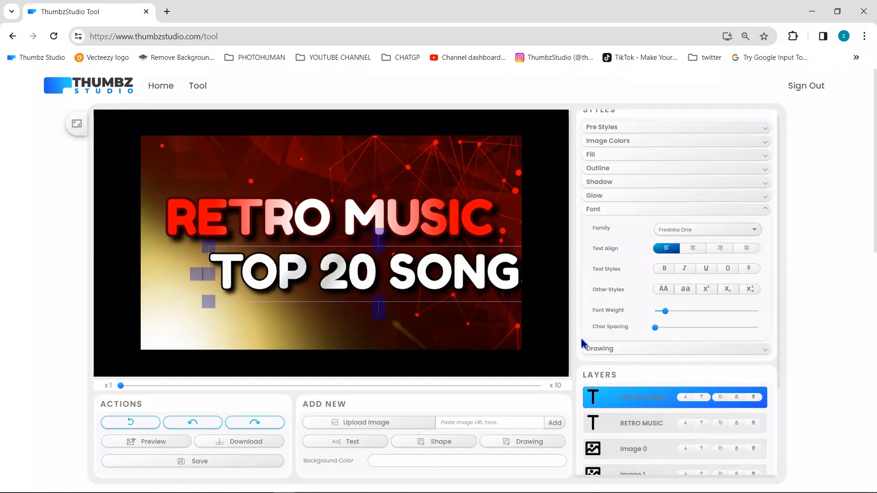
Step: Shrink "TOP 20 SONGS" and center it beneath "RETRO MUSIC", and set its linear gradient slider to the minimum
left_click_drag(214, 305, 293, 287)
left_click_drag(380, 280, 289, 272)
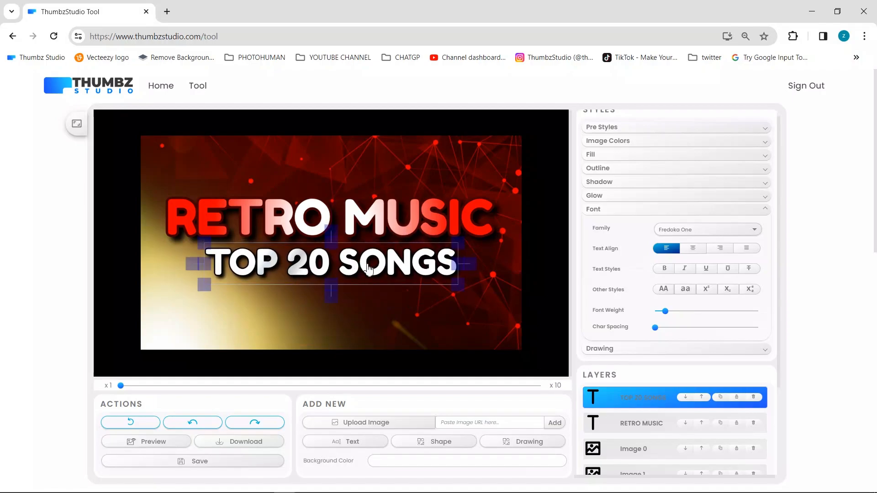
left_click(617, 156)
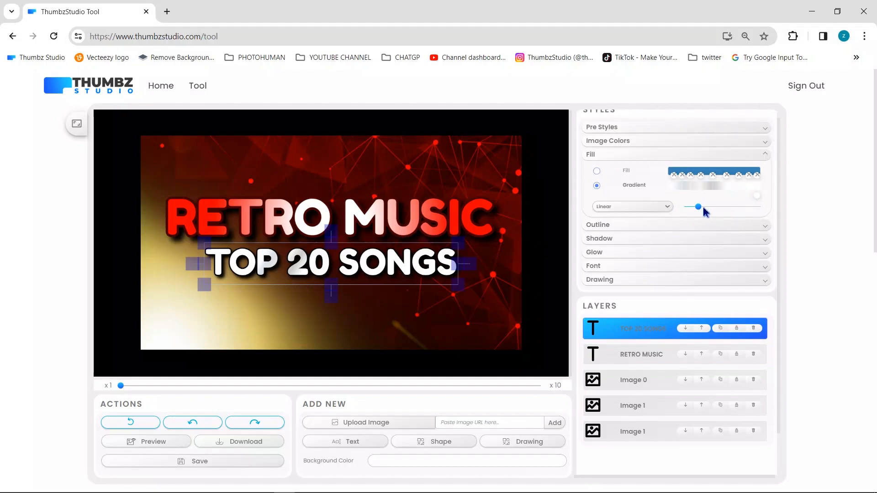
left_click_drag(703, 211, 639, 203)
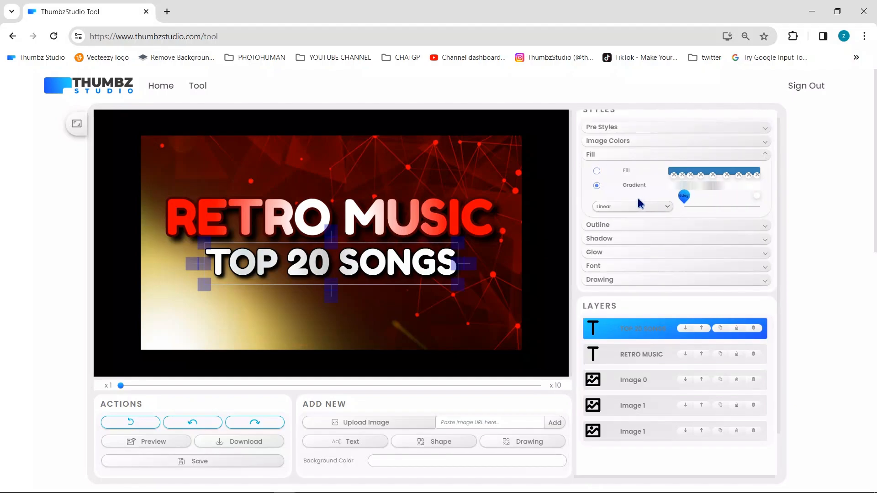
Step: Apply a yellow #fffe00 blend color to the light-glow image, shifting the red network overlay aside to reach it and moving it back
left_click(162, 336)
left_click(632, 141)
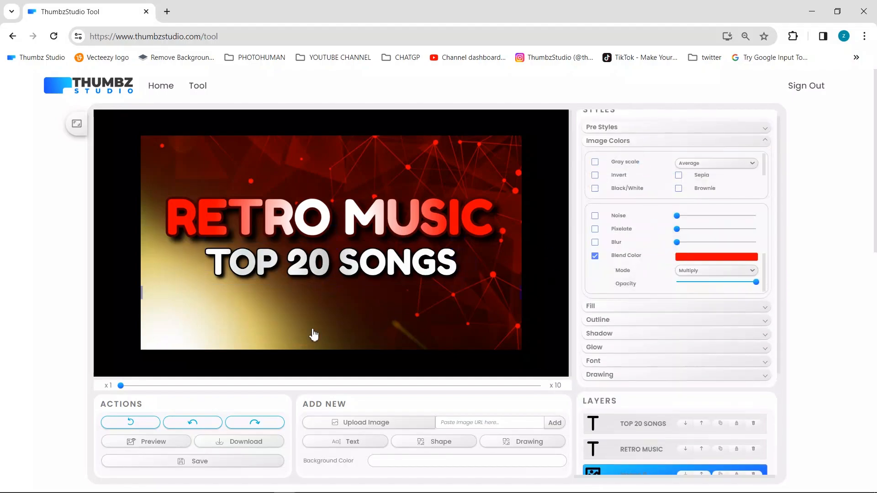
left_click_drag(161, 333, 193, 307)
left_click(148, 324)
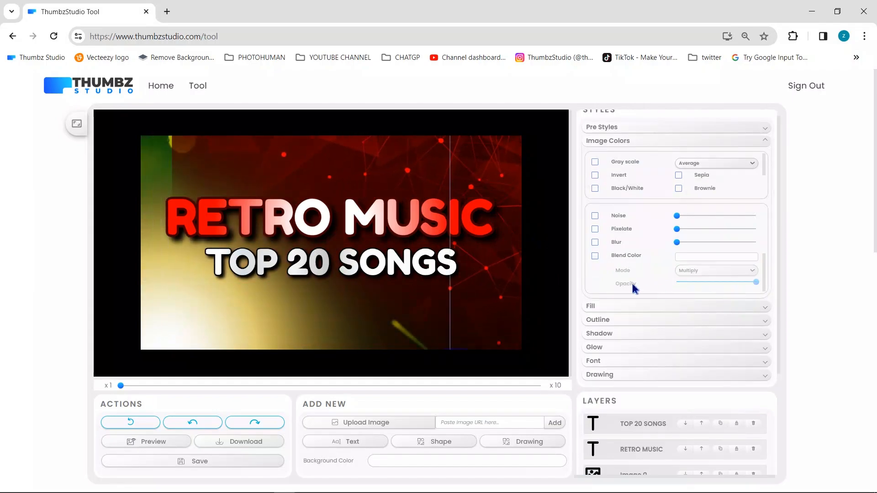
left_click(595, 256)
left_click(687, 257)
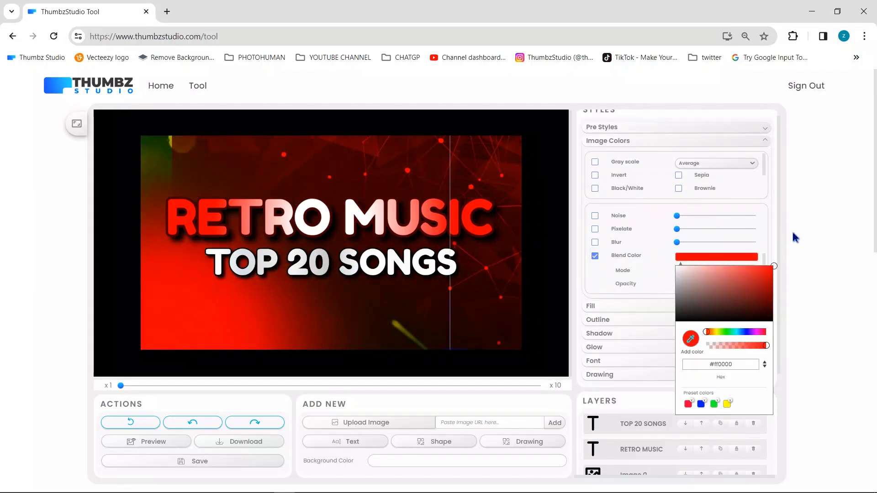
left_click(727, 404)
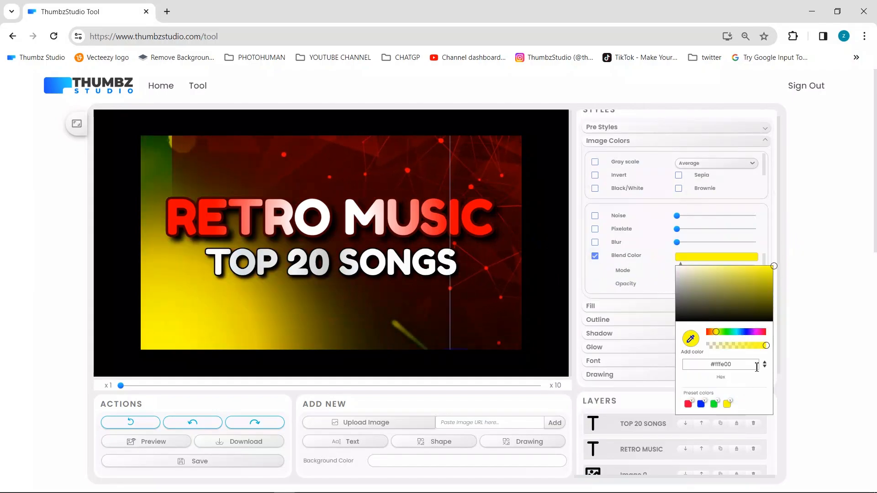
left_click(862, 270)
left_click_drag(499, 167, 468, 178)
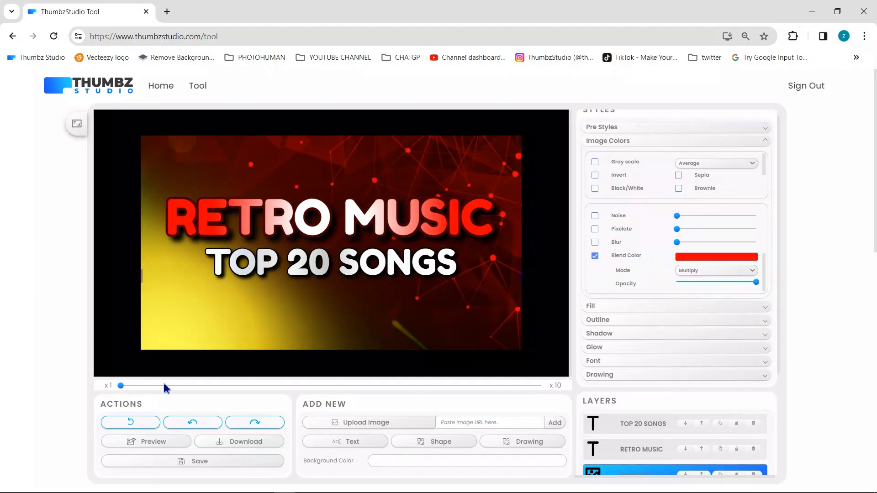
Step: Open the finished thumbnail's download page and download the image
left_click(222, 446)
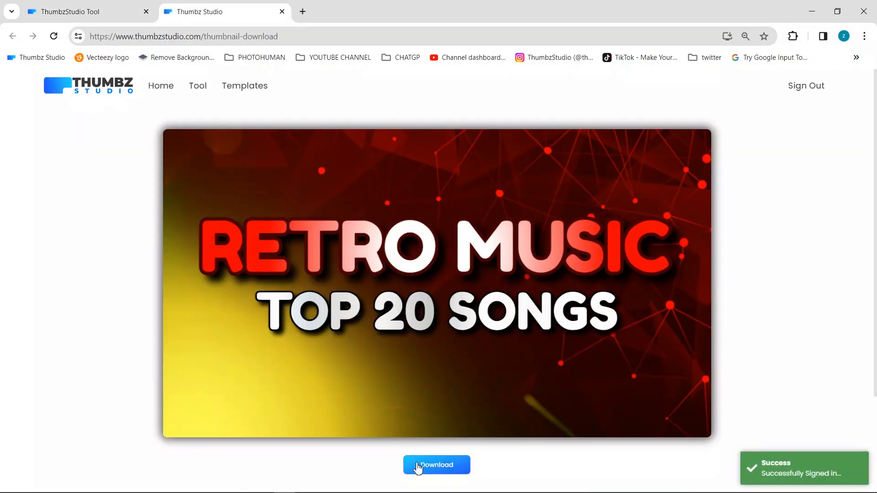
left_click(418, 466)
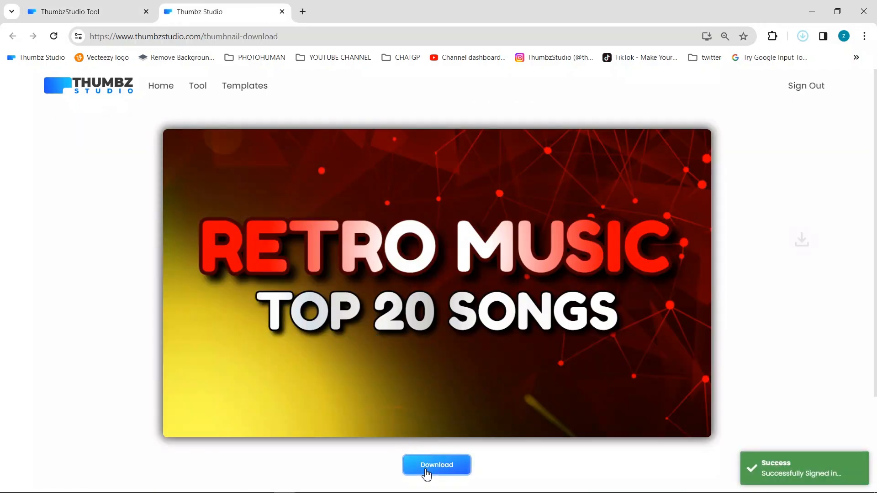